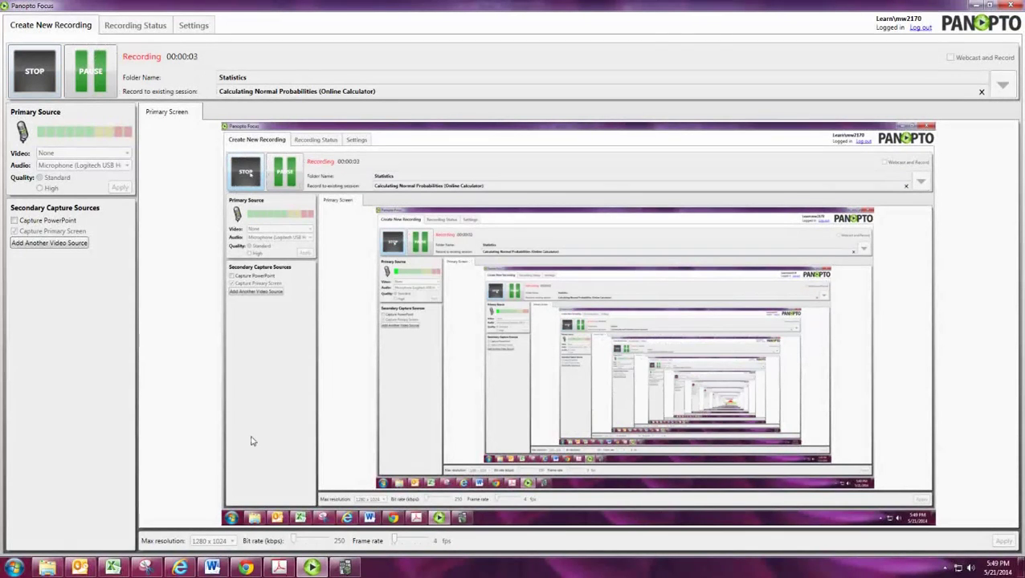
# Open the Normal Distribution Calculator link from the MyOpenMath course page in Chrome
pyautogui.click(246, 568)
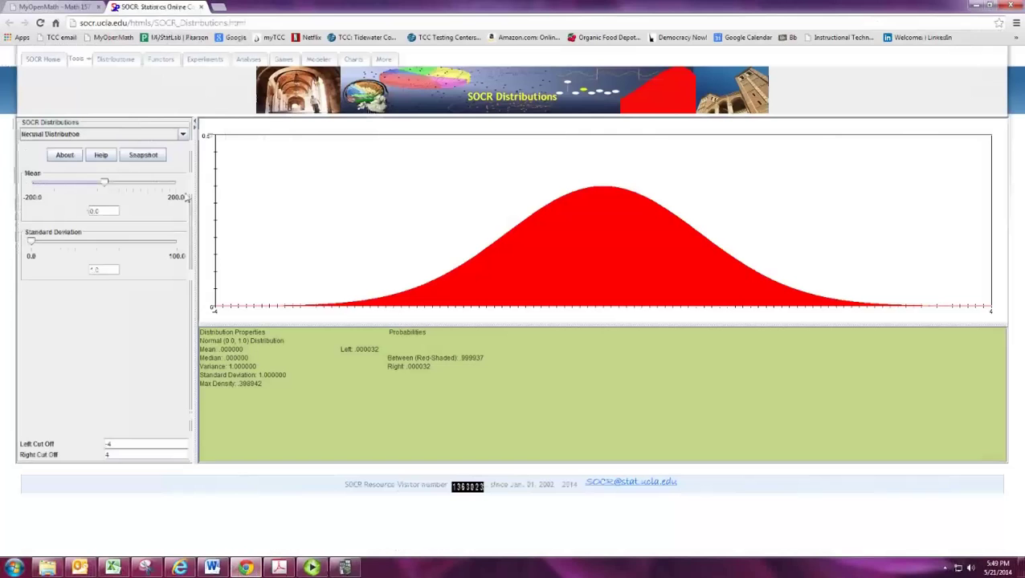
pyautogui.click(64, 8)
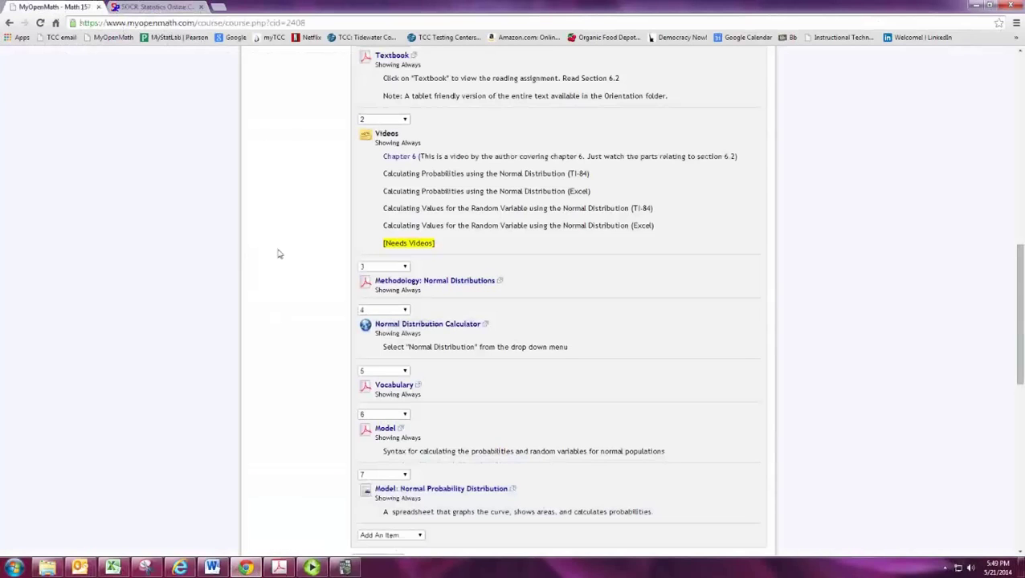
pyautogui.click(434, 326)
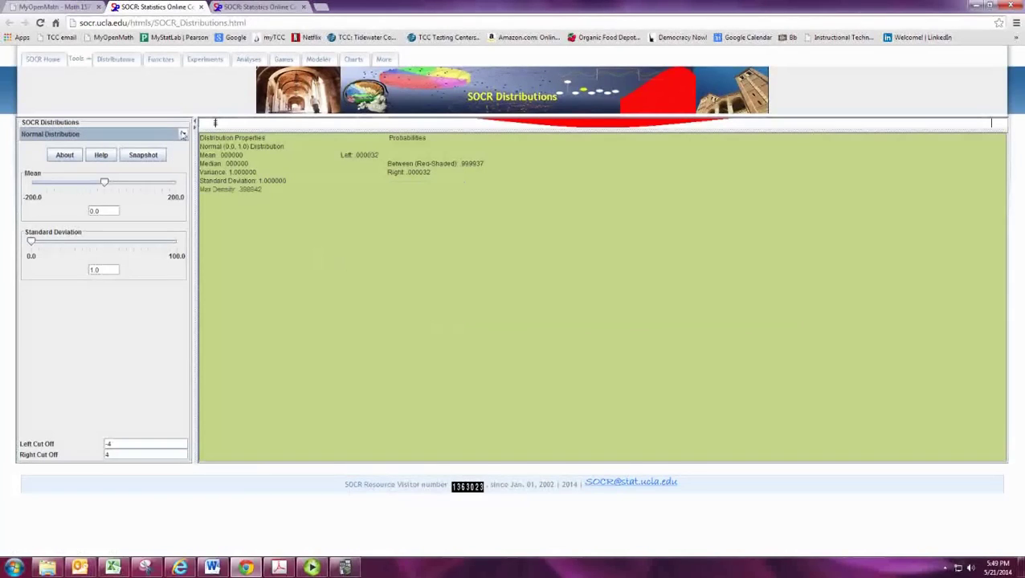
# Choose Normal Distribution and check the textbook exercise on X ~ N(54, 8)
pyautogui.click(183, 135)
pyautogui.click(152, 145)
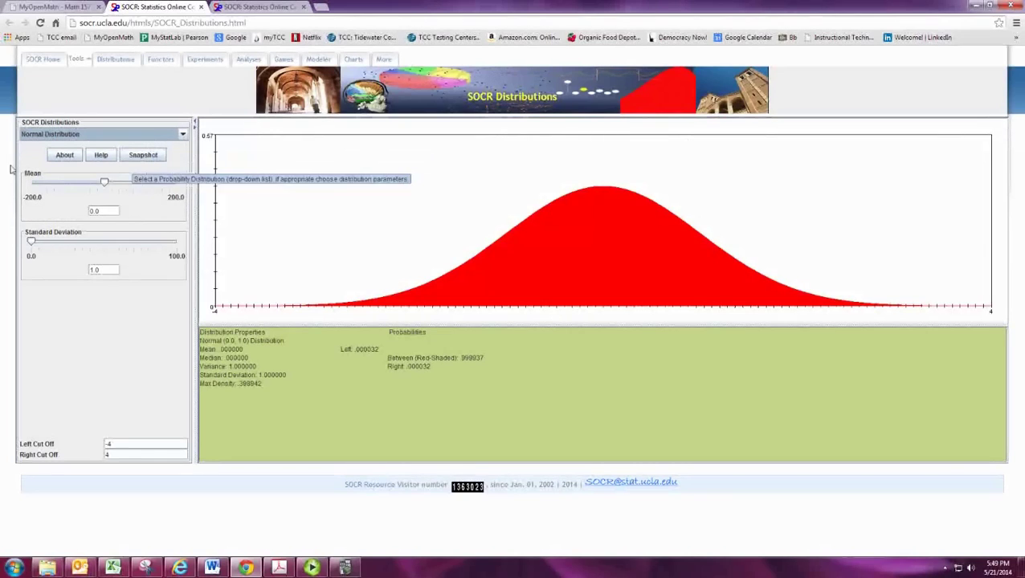
pyautogui.click(279, 568)
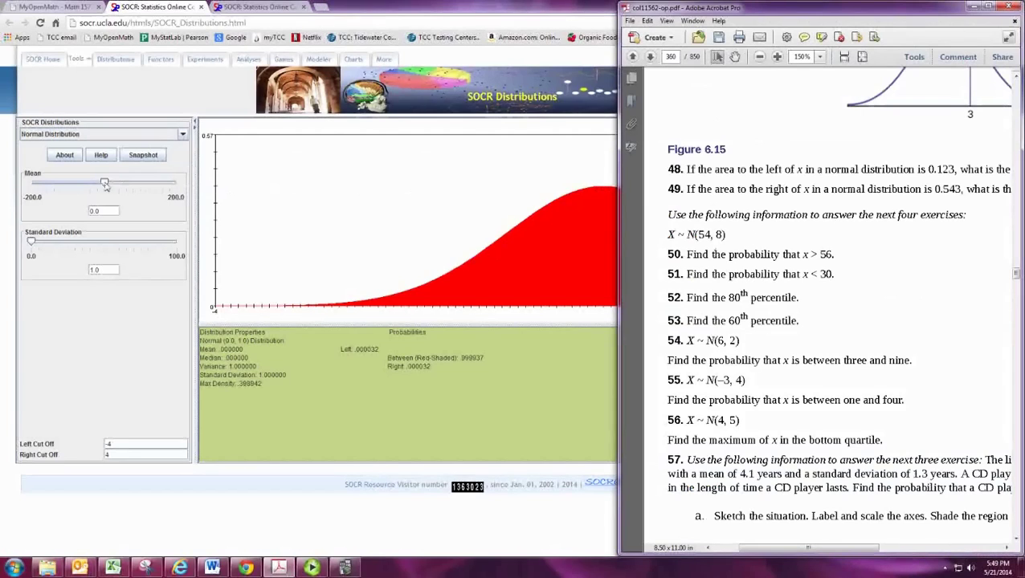
pyautogui.click(106, 219)
# Enter mean 54 and standard deviation 8, so the curve spans 22 to 86
pyautogui.write('54')
pyautogui.press('Tab')
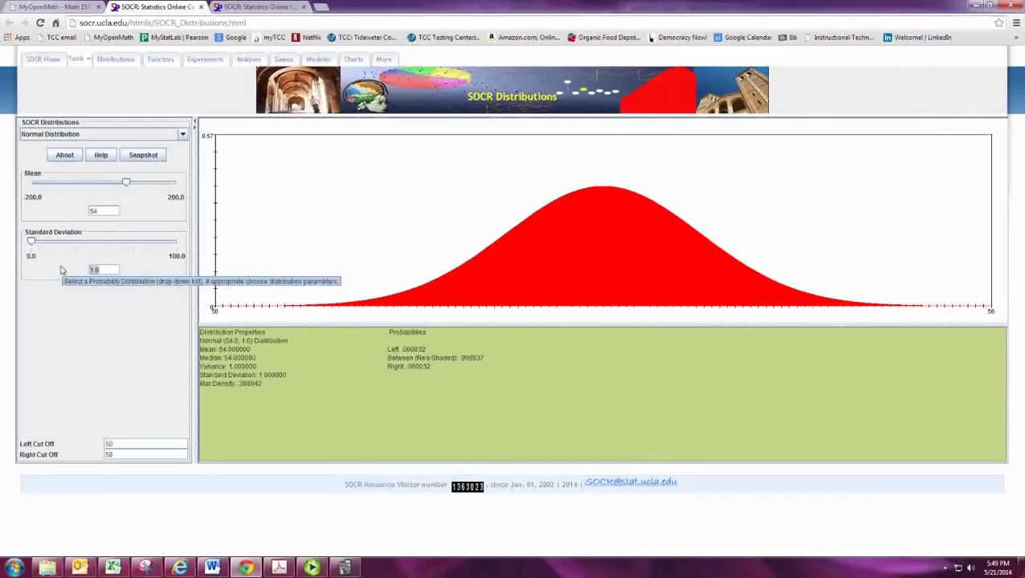
pyautogui.write('8')
pyautogui.press('Tab')
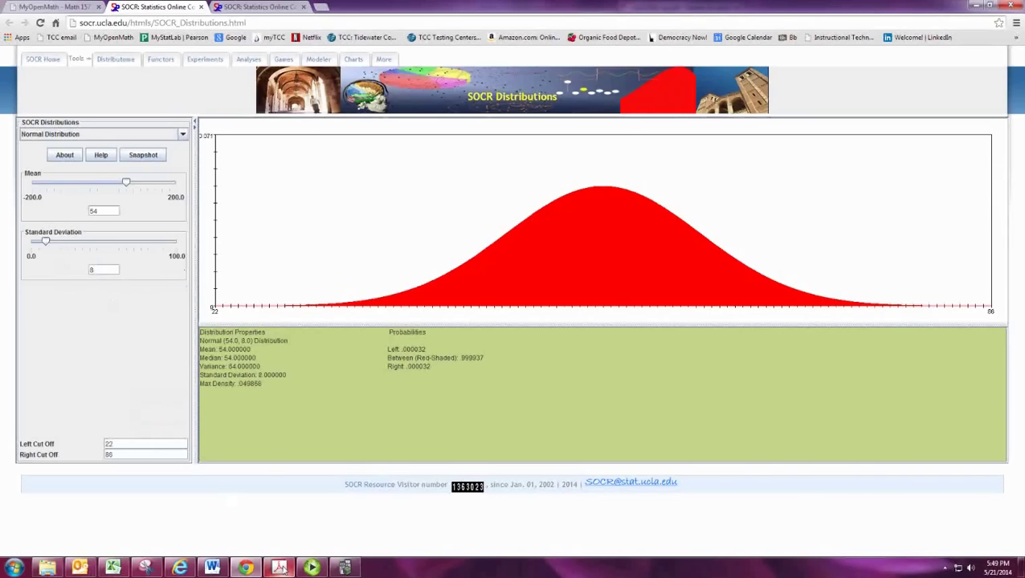
pyautogui.click(280, 568)
pyautogui.click(280, 568)
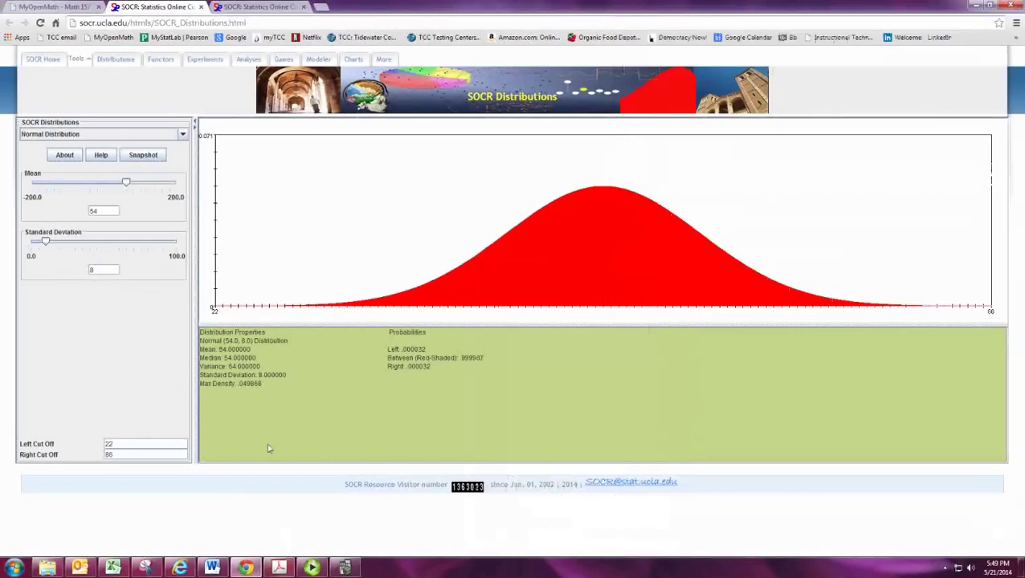
# Set the left cut-off to 56
pyautogui.moveTo(141, 448); pyautogui.dragTo(83, 455)
pyautogui.write('56')
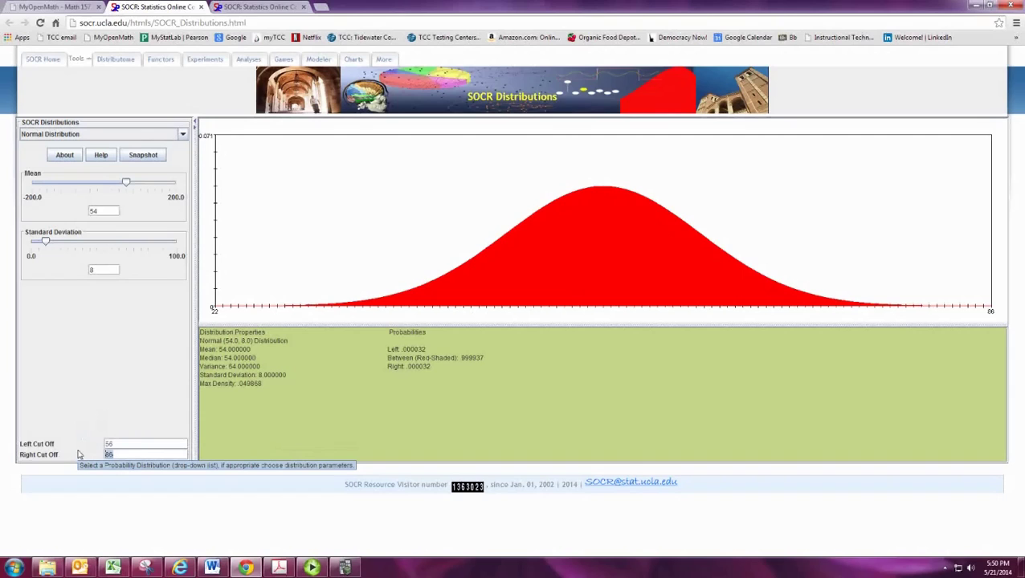
pyautogui.write('8')
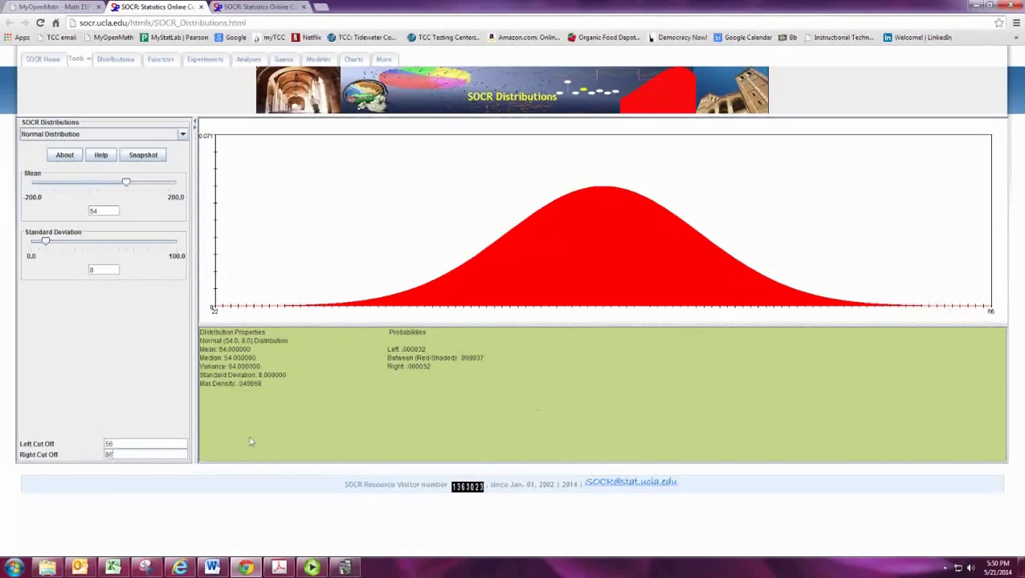
pyautogui.press('Return')
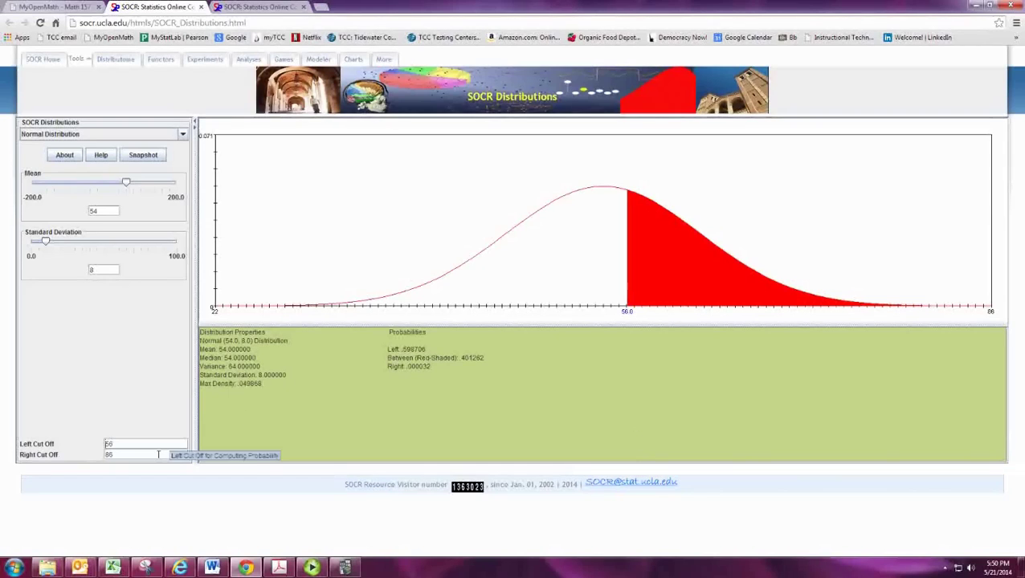
# Keep the right cut-off at 86 and select the Between probability .401282
pyautogui.moveTo(153, 454); pyautogui.dragTo(57, 455)
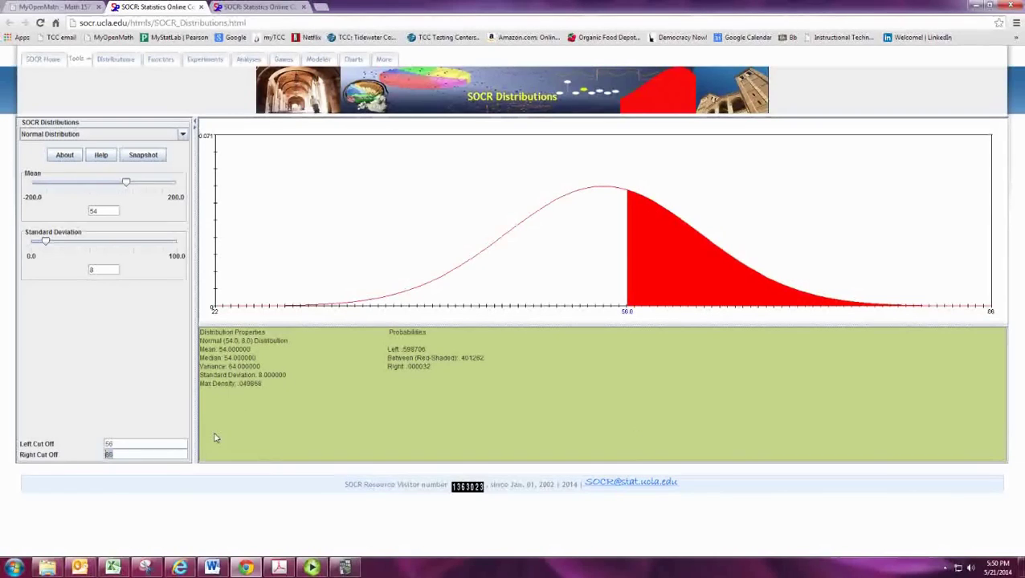
pyautogui.write('130')
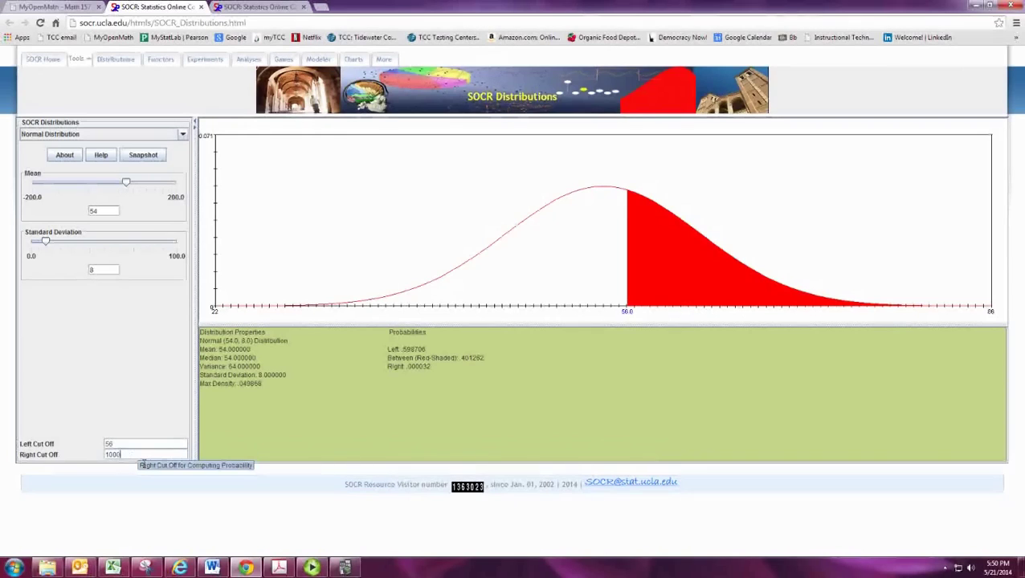
pyautogui.press('BackSpace')
pyautogui.press('BackSpace')
pyautogui.press('BackSpace')
pyautogui.write('90')
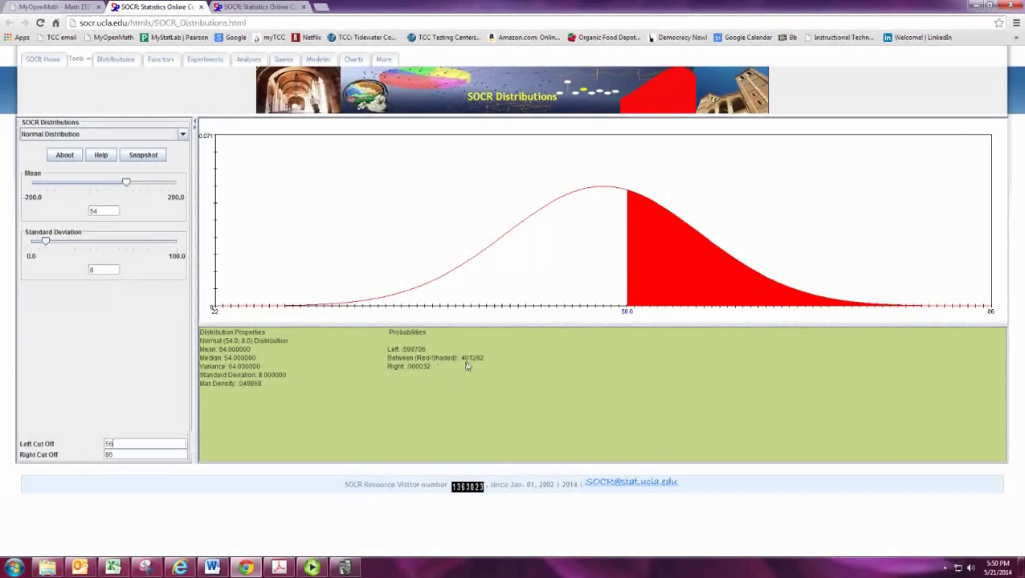
pyautogui.moveTo(464, 364)
pyautogui.moveTo(387, 358); pyautogui.dragTo(482, 366)
# Check the next textbook exercise and reset the left cut-off to 22
pyautogui.click(279, 568)
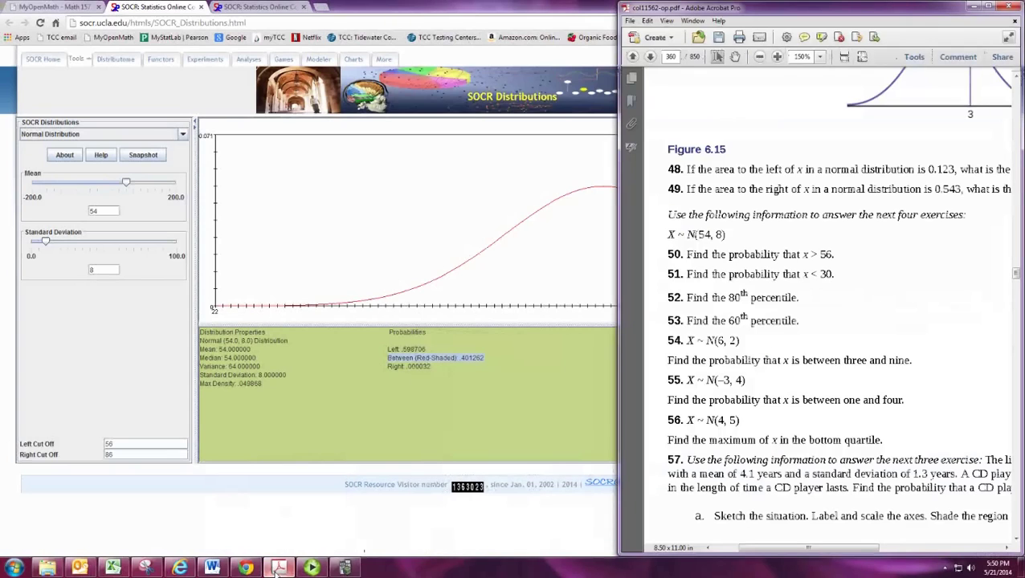
pyautogui.click(279, 568)
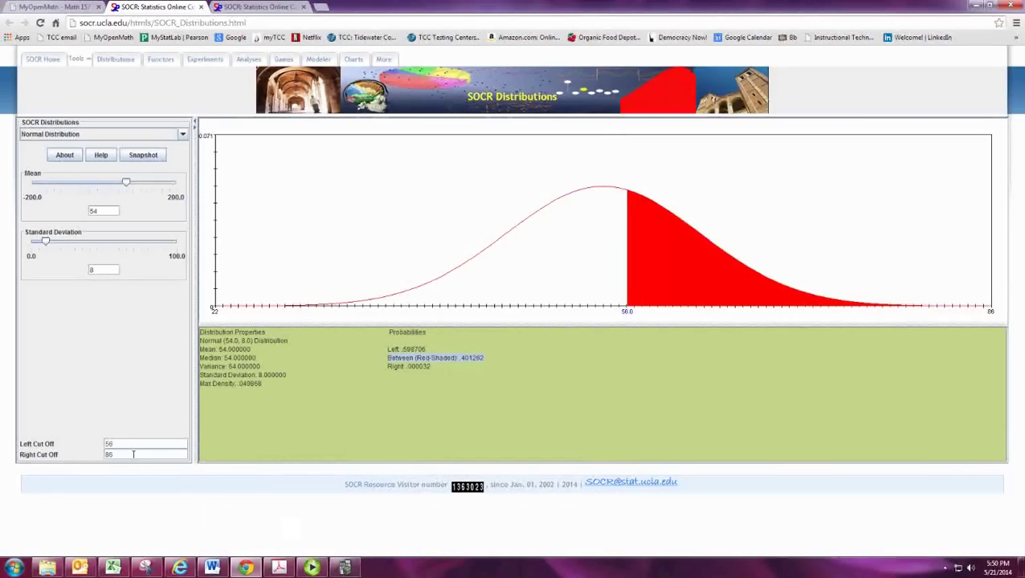
pyautogui.moveTo(123, 444); pyautogui.dragTo(93, 442)
pyautogui.write('22')
# Re-enter the right cut-off as 86 after consulting the textbook exercises
pyautogui.moveTo(129, 455); pyautogui.dragTo(104, 454)
pyautogui.click(277, 568)
pyautogui.click(277, 568)
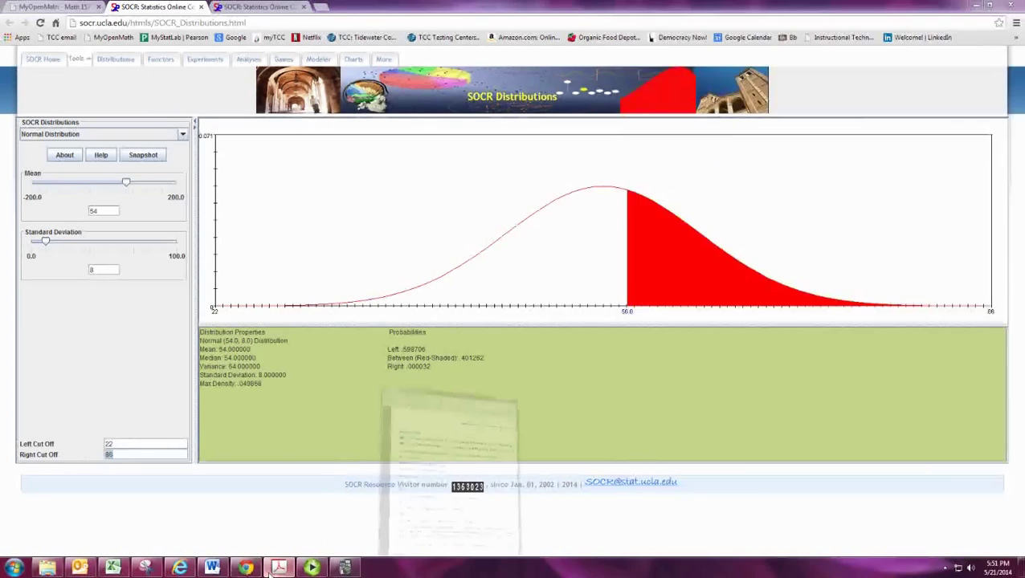
pyautogui.click(277, 568)
pyautogui.click(277, 568)
pyautogui.moveTo(137, 455); pyautogui.dragTo(96, 454)
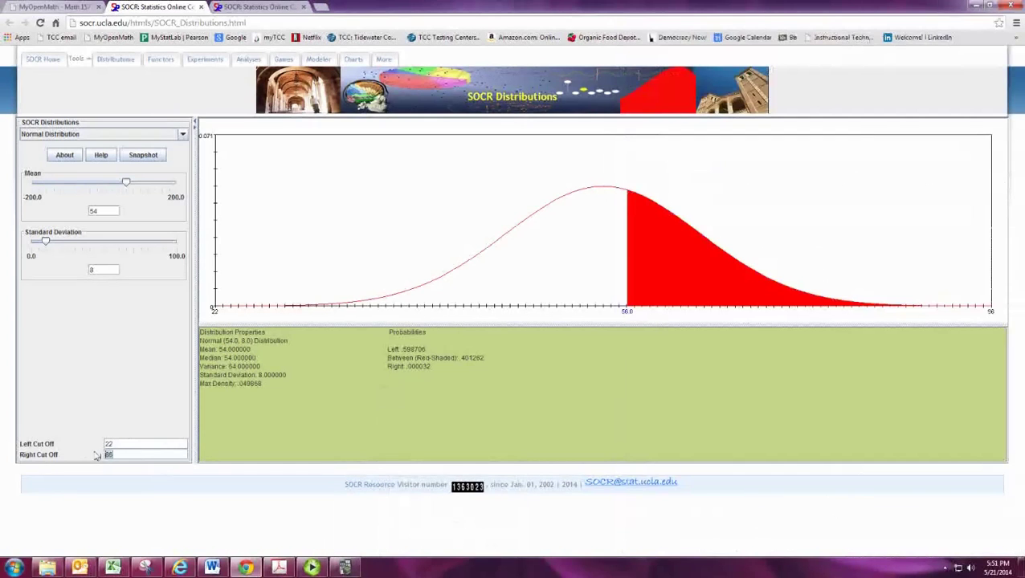
pyautogui.write('30')
pyautogui.press('BackSpace')
pyautogui.press('BackSpace')
pyautogui.write('86')
pyautogui.press('Return')
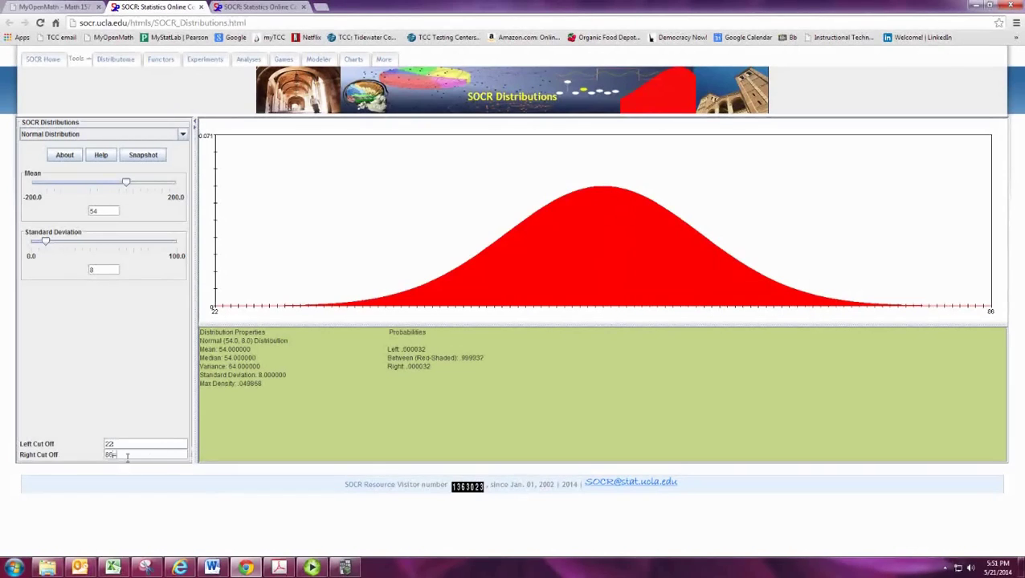
# Apply a right cut-off of 30, giving a between probability of .001318
pyautogui.press('BackSpace')
pyautogui.press('BackSpace')
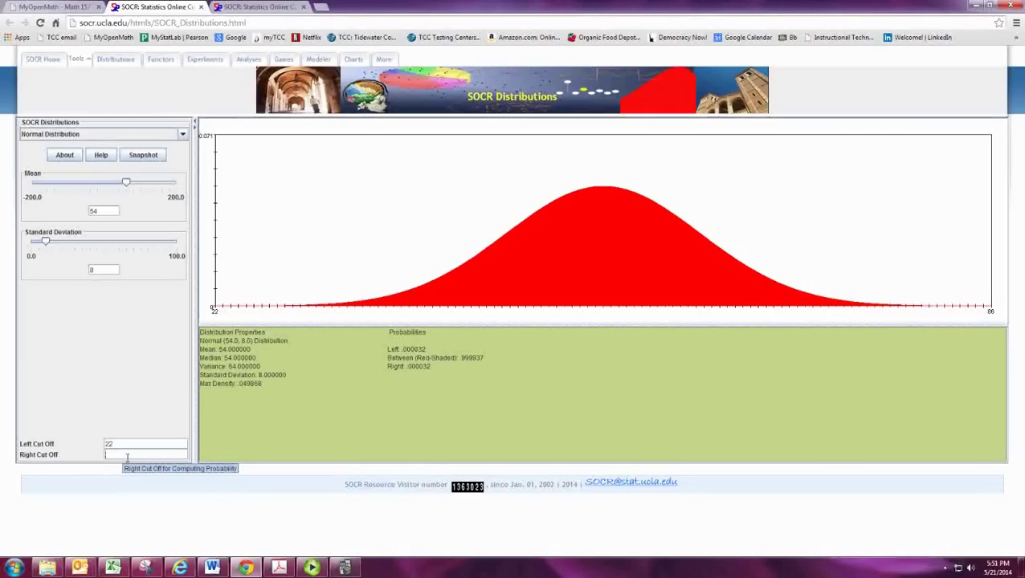
pyautogui.press('Return')
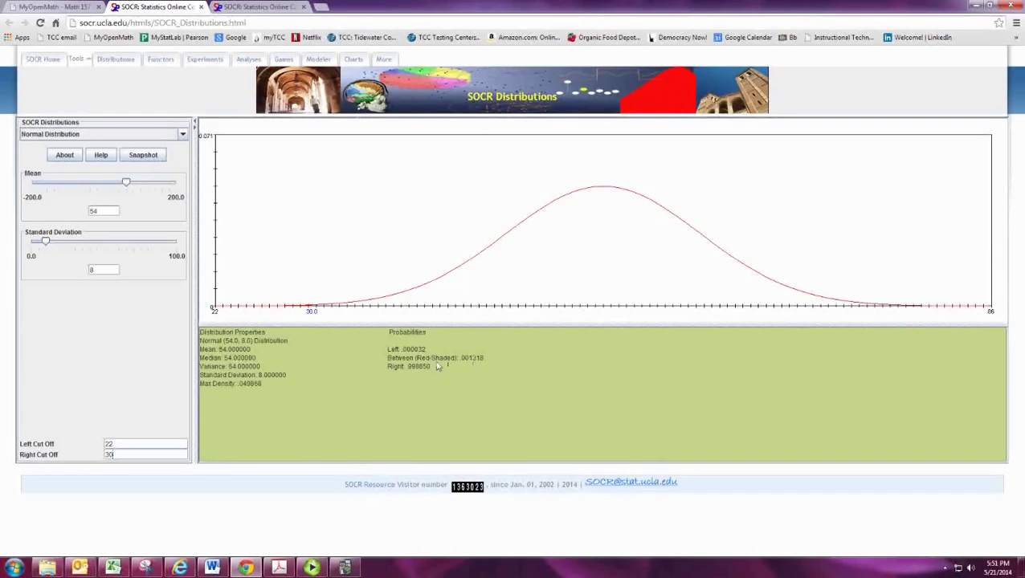
pyautogui.moveTo(438, 366)
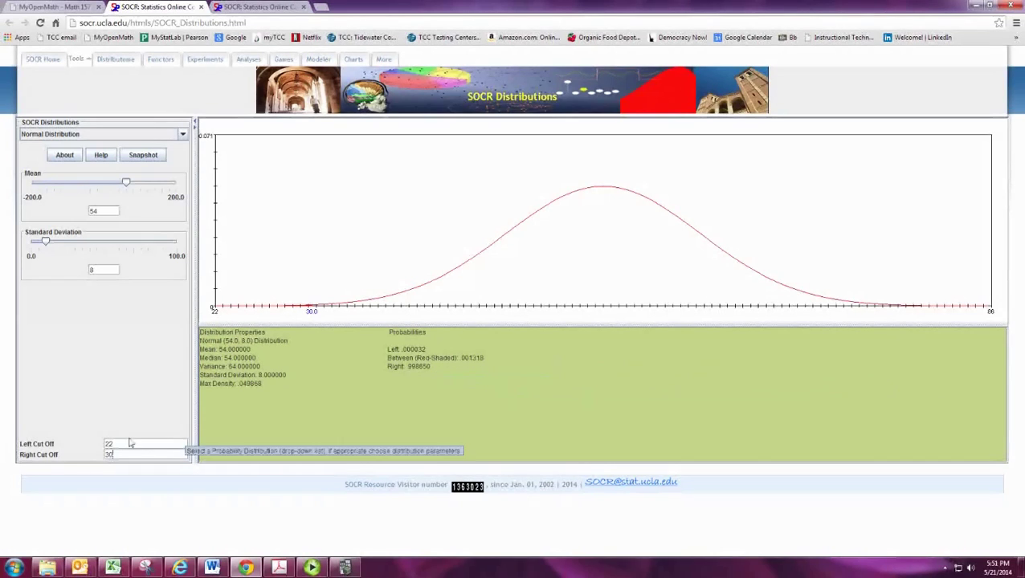
# Set the left cut-off to 30 and the right cut-off to 80
pyautogui.moveTo(124, 444); pyautogui.dragTo(69, 447)
pyautogui.write('33')
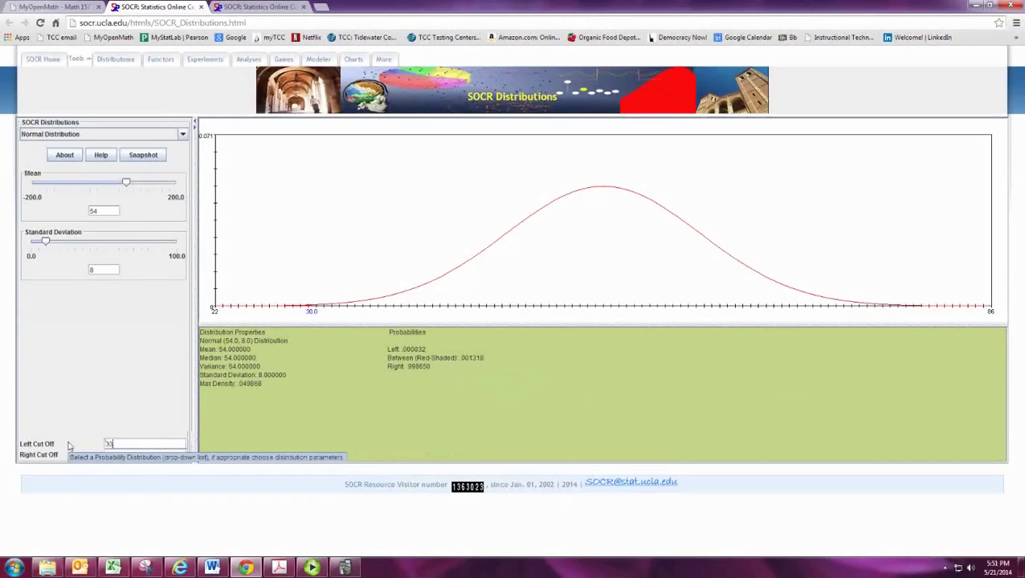
pyautogui.press('Return')
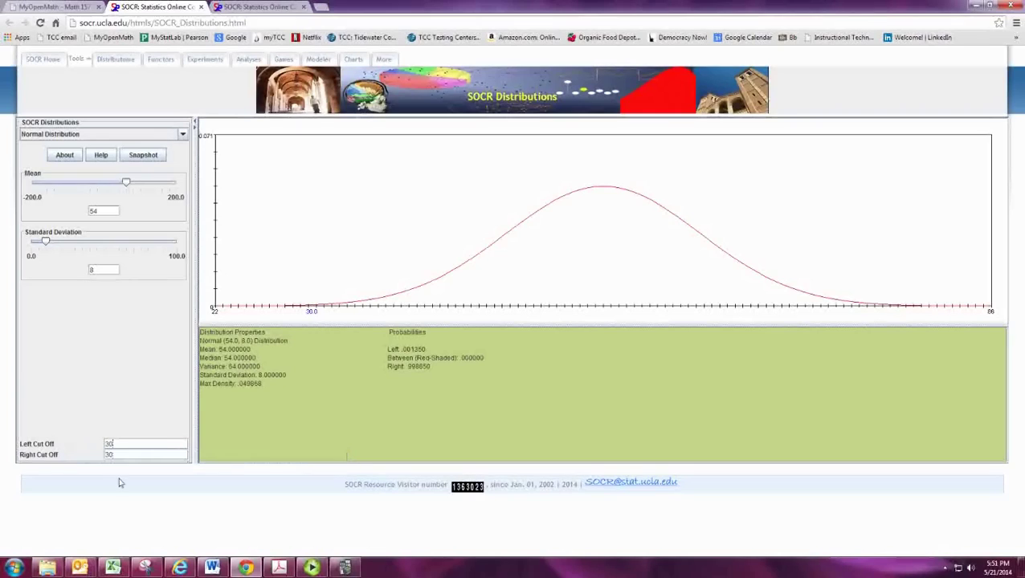
pyautogui.moveTo(122, 456); pyautogui.dragTo(93, 457)
pyautogui.write('80')
pyautogui.press('Return')
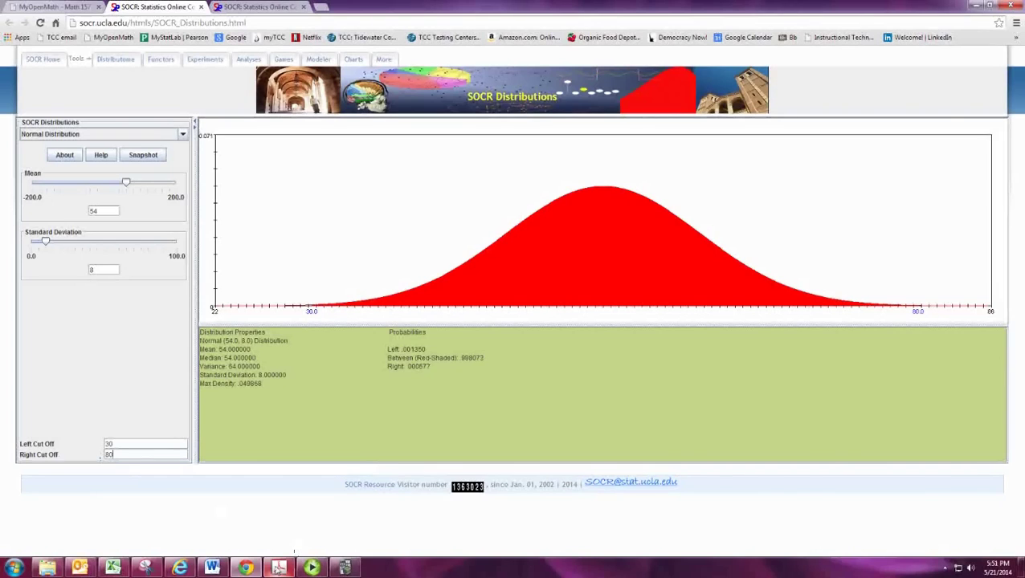
# Check the problem sheet, then set the right cut-off to 56, giving between probability .597356
pyautogui.click(279, 568)
pyautogui.click(279, 568)
pyautogui.write('56')
pyautogui.press('Return')
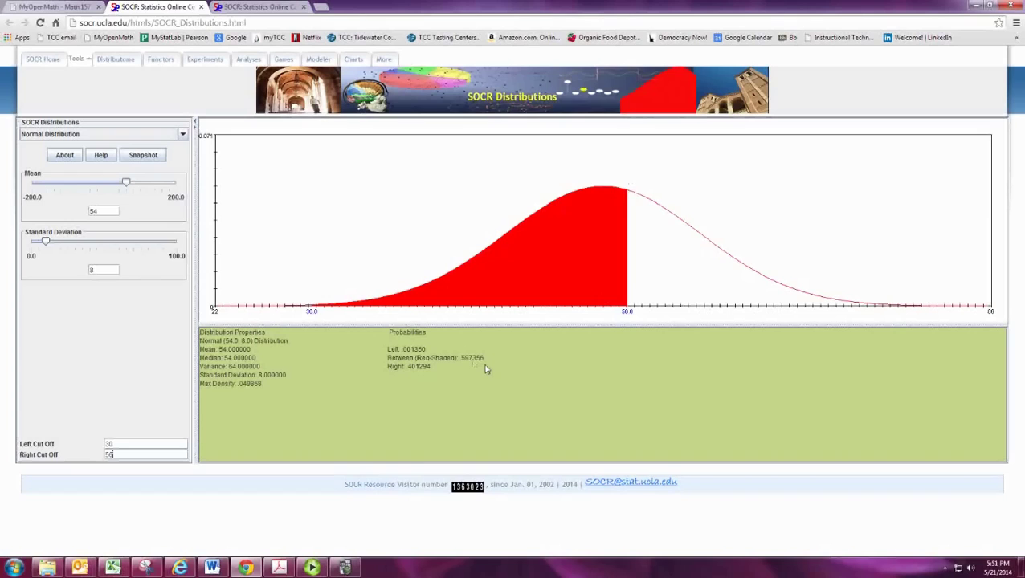
pyautogui.moveTo(486, 380)
# Retype the left cut-off as 22 without applying it, keeping the .597356 shading
pyautogui.doubleClick(109, 445)
pyautogui.press('BackSpace')
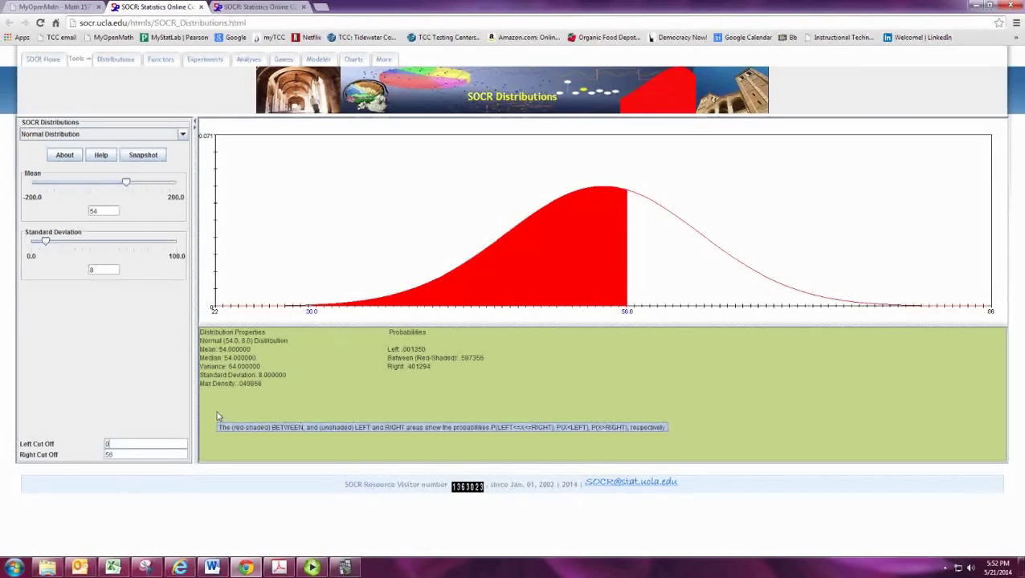
pyautogui.write('0')
pyautogui.write('22')
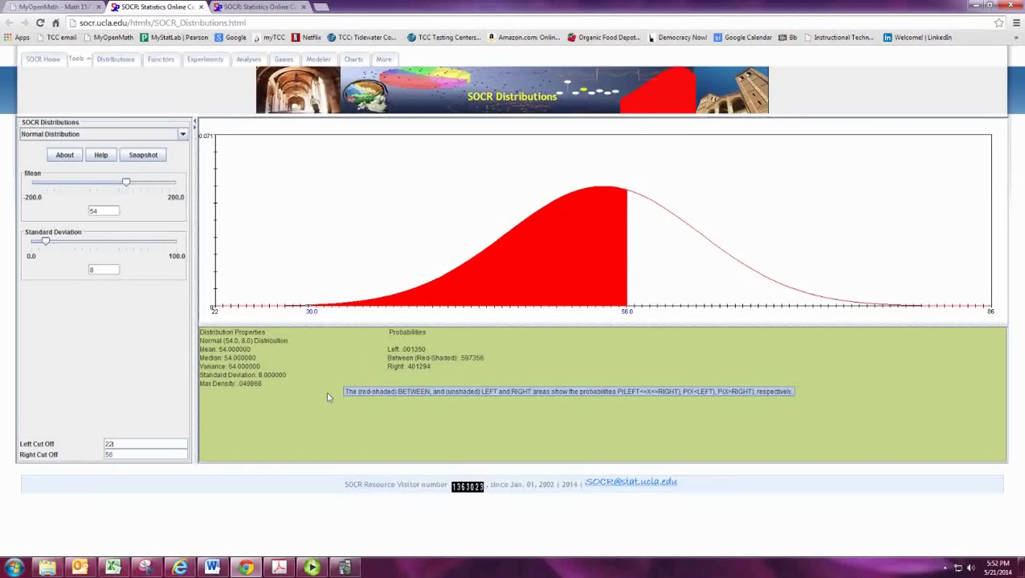
# Snip the red-shaded bell-curve chart with Snipping Tool, then close the snip window
pyautogui.click(145, 567)
pyautogui.click(319, 165)
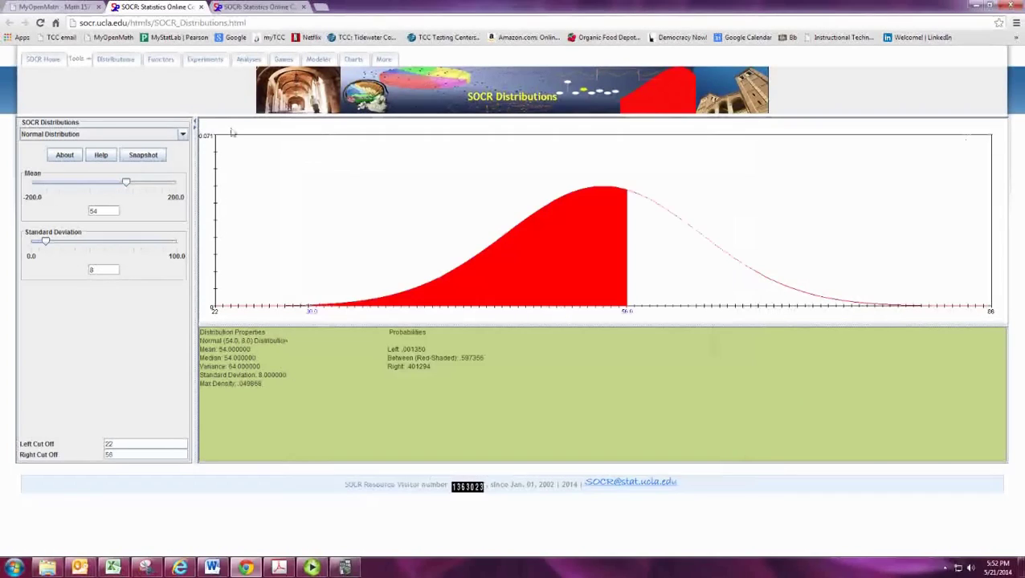
pyautogui.moveTo(201, 123); pyautogui.dragTo(1006, 325)
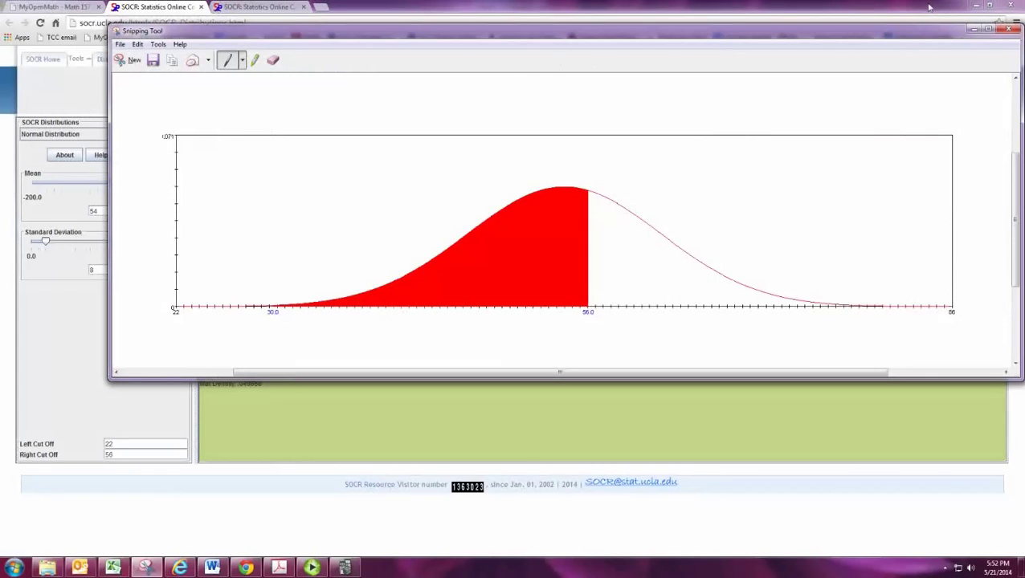
pyautogui.click(1011, 30)
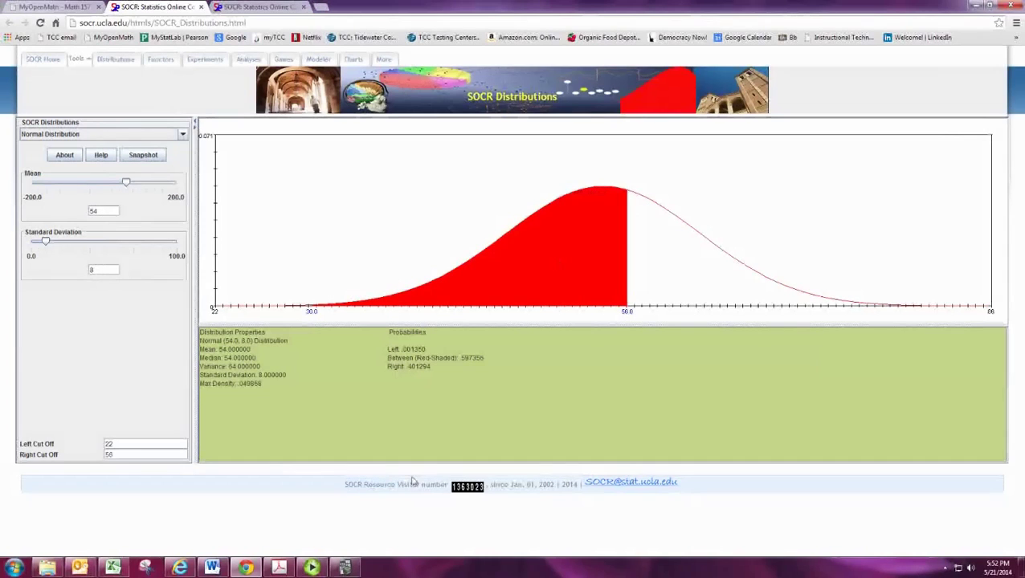
pyautogui.moveTo(281, 571)
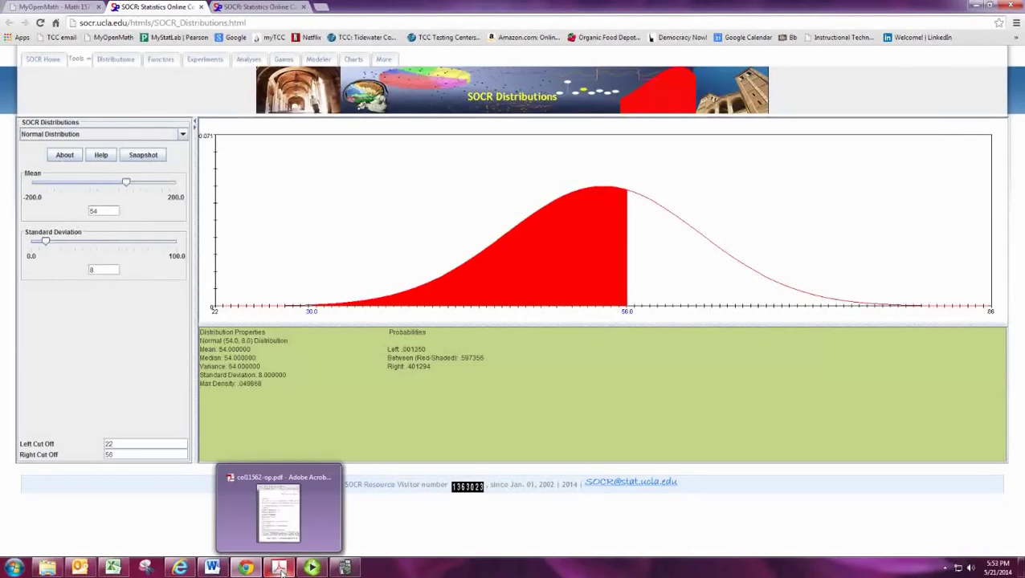